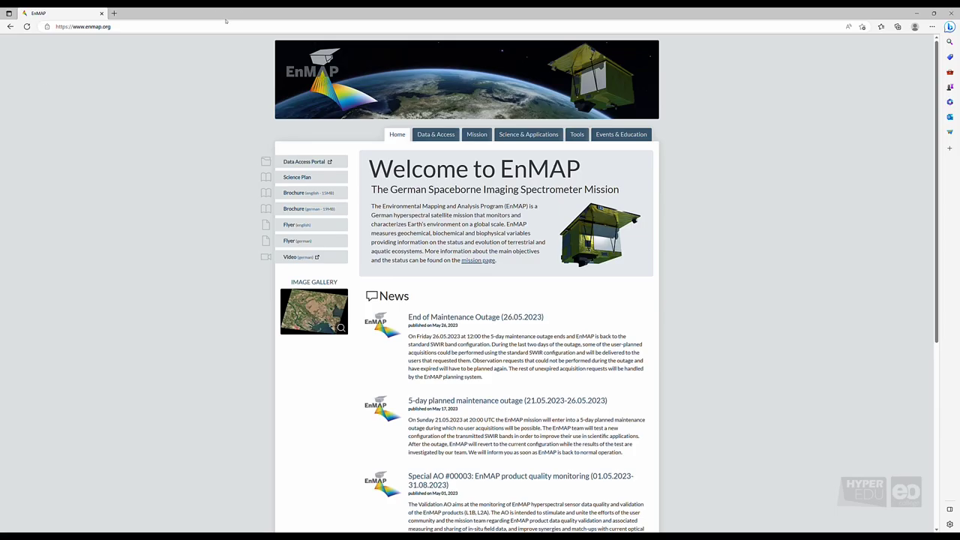
Go to planning.enmap.org in Microsoft Edge.
left_click(225, 27)
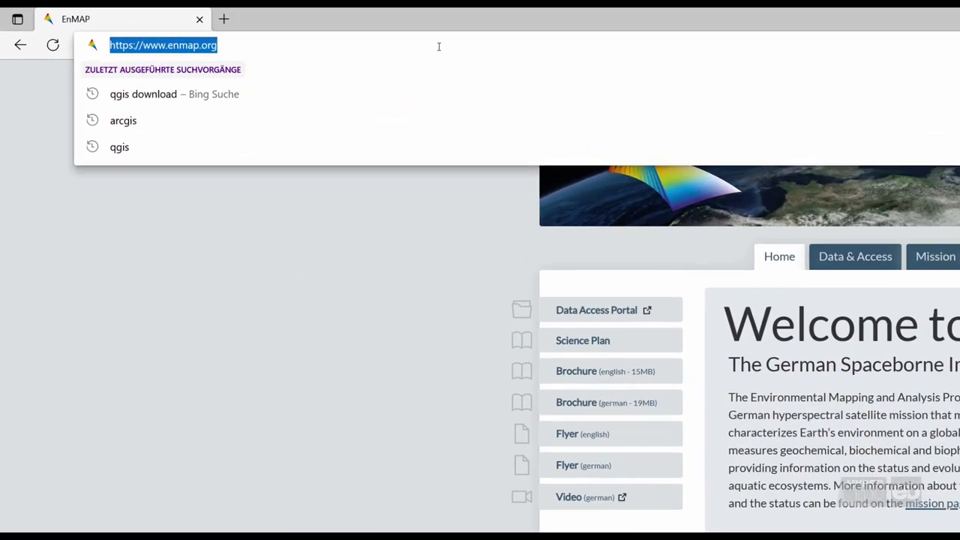
type("planning.")
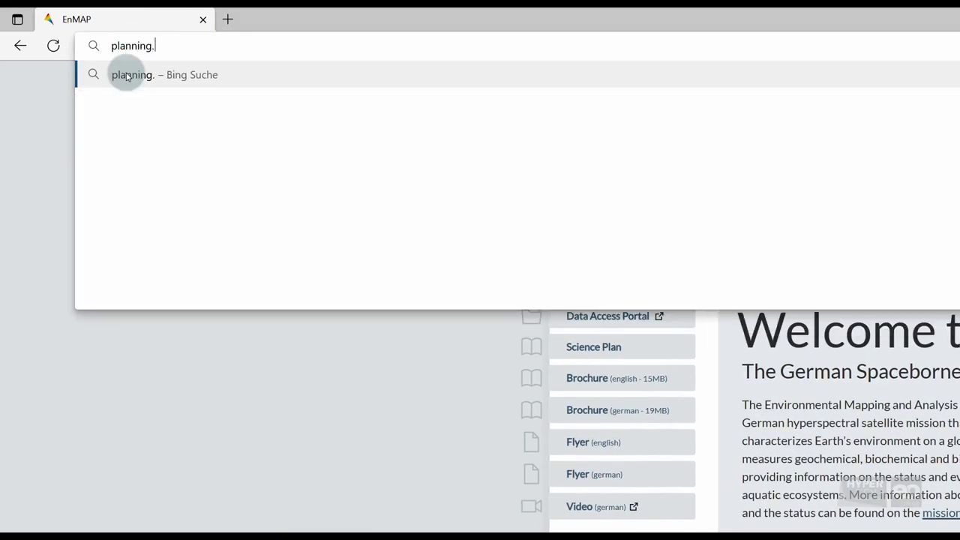
type("enmap.org")
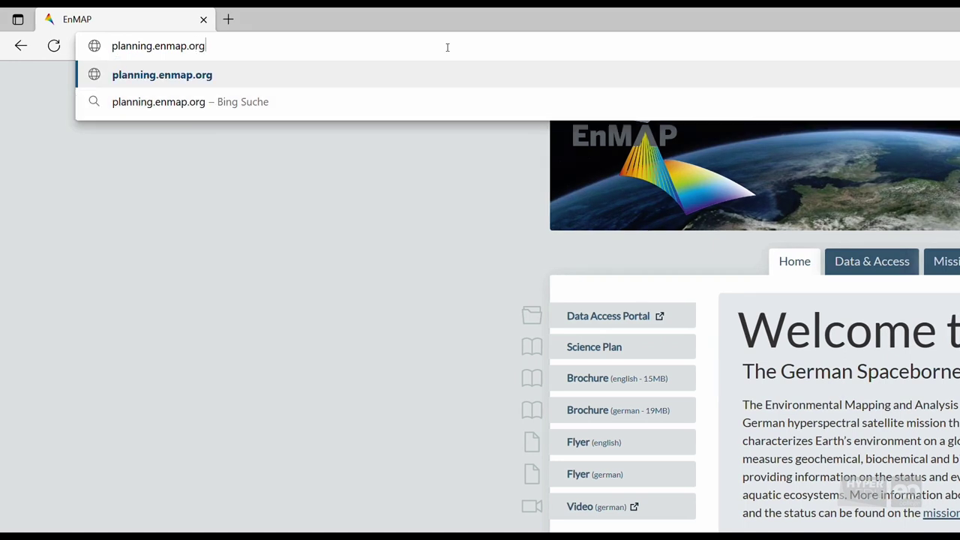
key("Return")
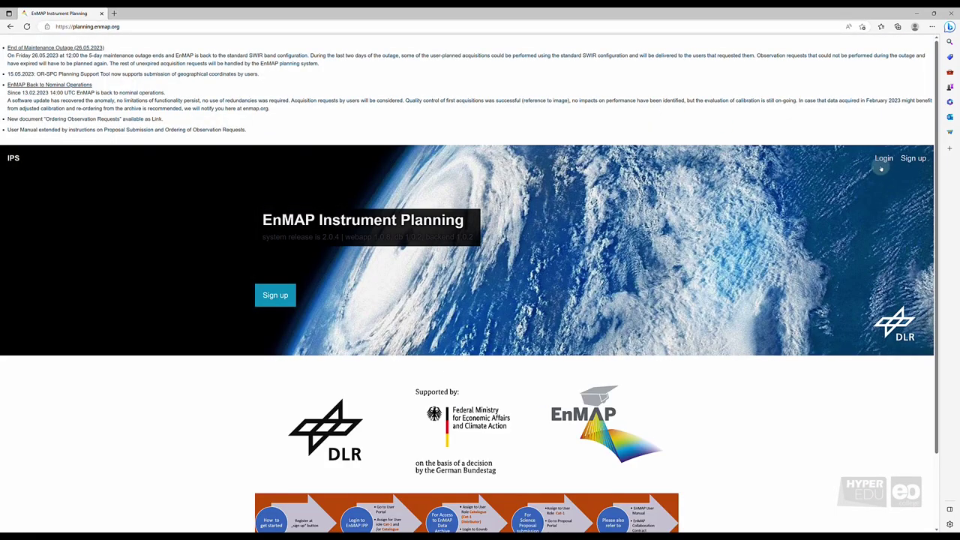
Log in with the demo account's username and password.
left_click(885, 161)
type("demo-account")
key("Tab")
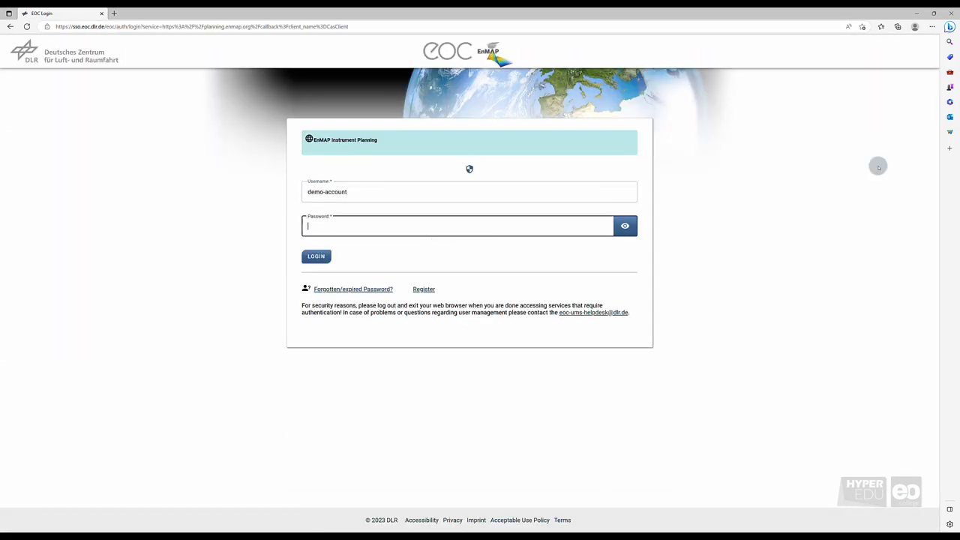
type("demo********************")
key("Return")
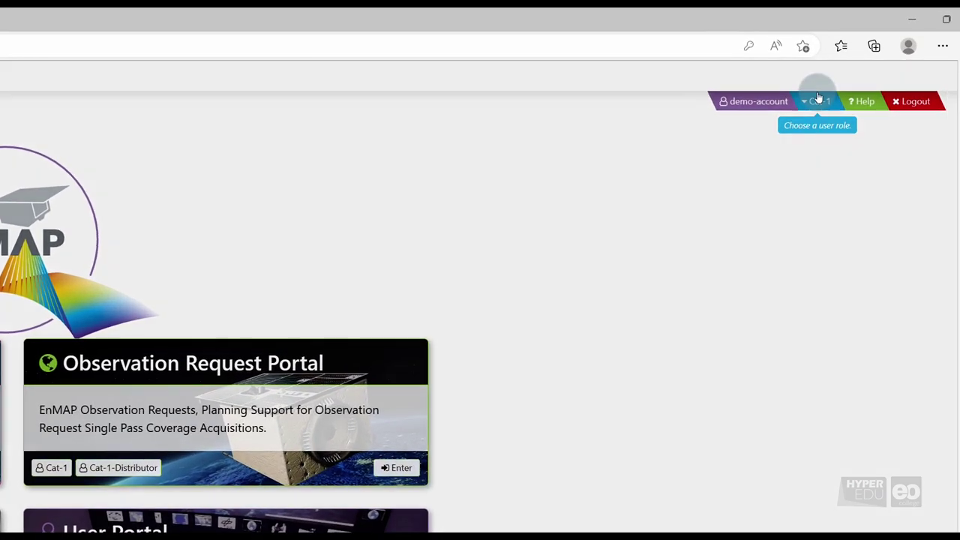
Choose the Cat-1 role in the Role Selection dialog.
left_click(817, 97)
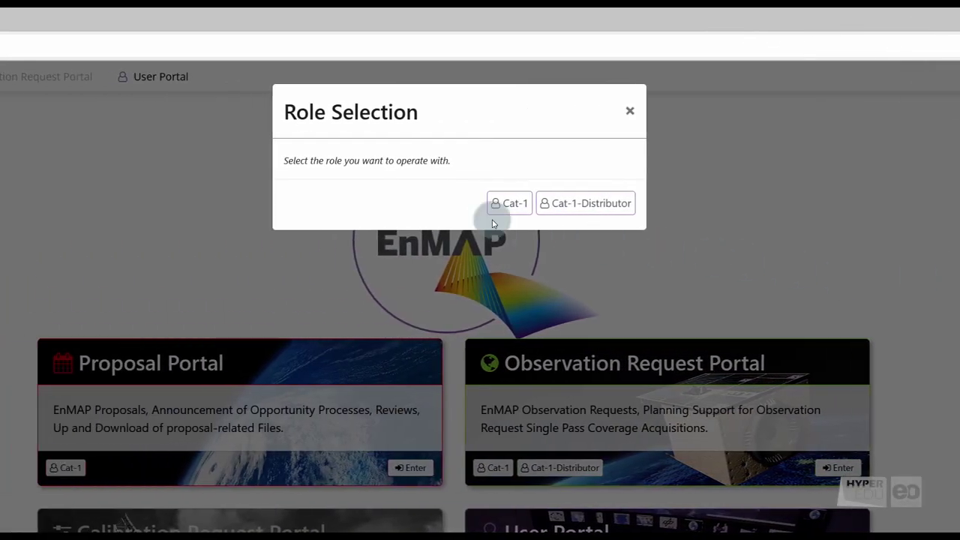
left_click(510, 204)
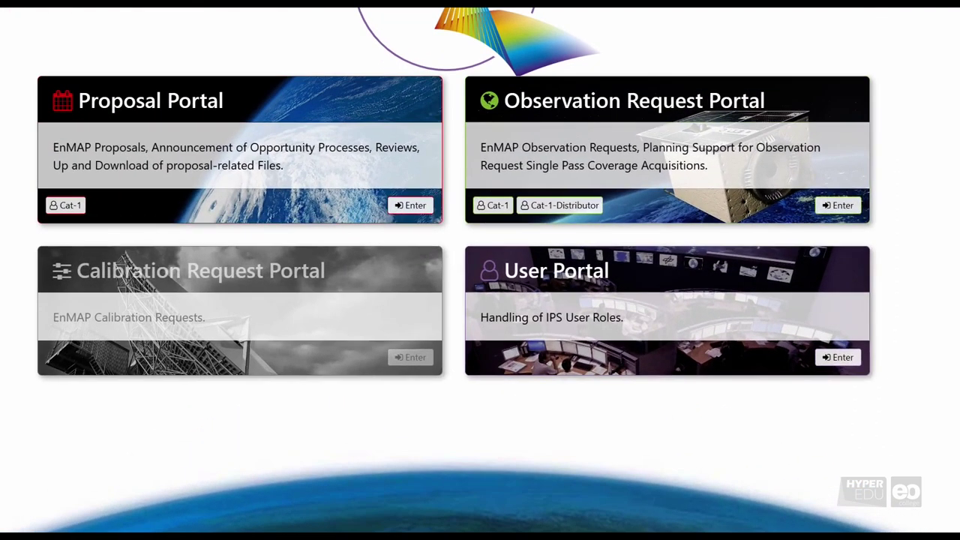
Enter the Proposal Portal and open the User AO Processes list.
left_click(410, 205)
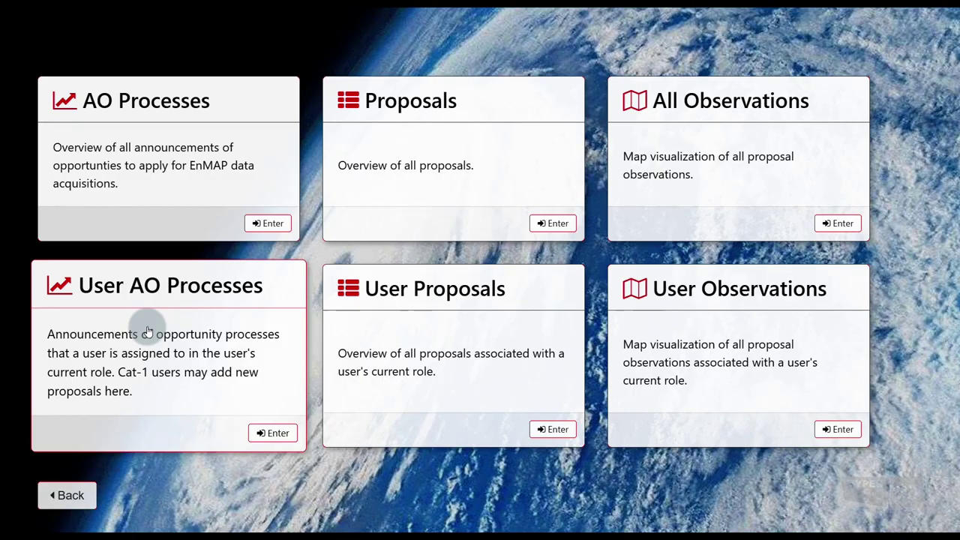
left_click(148, 331)
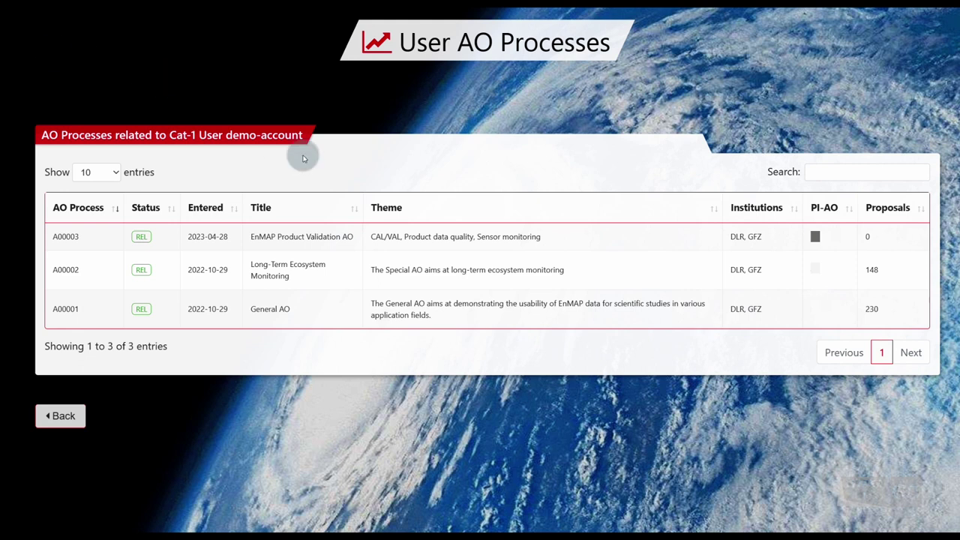
Open AO process A00002, review its proposals, and view example proposal A00002-P00139.
left_click(324, 275)
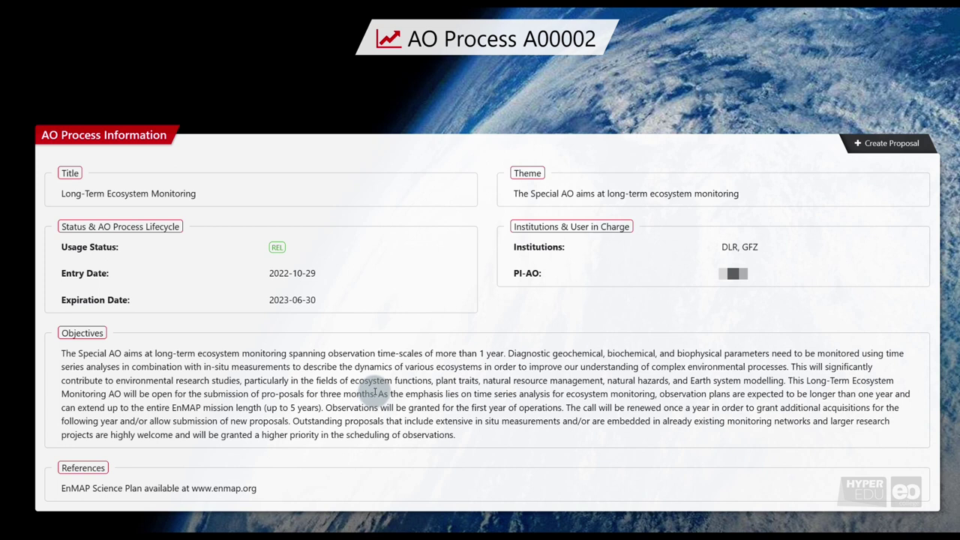
scroll(375, 392, "down", 4)
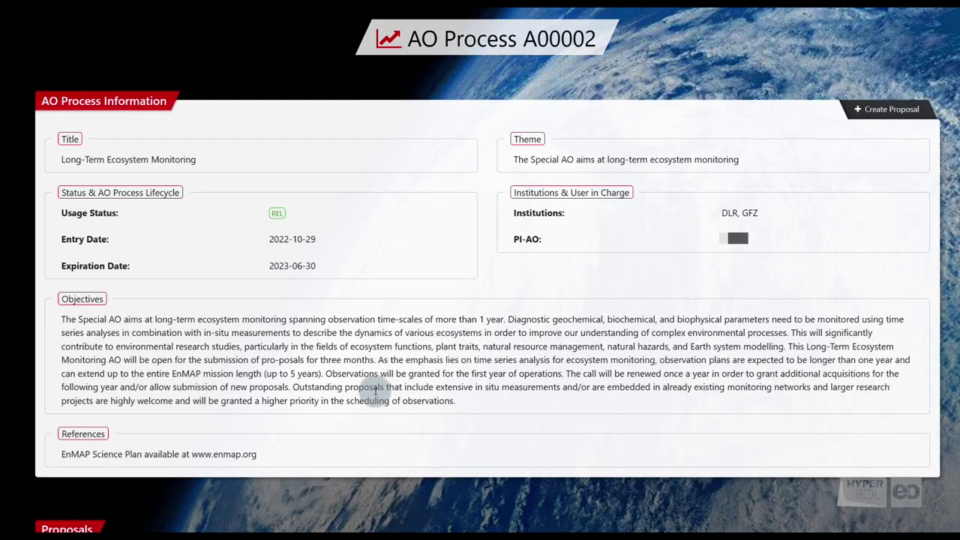
scroll(377, 396, "down", 2)
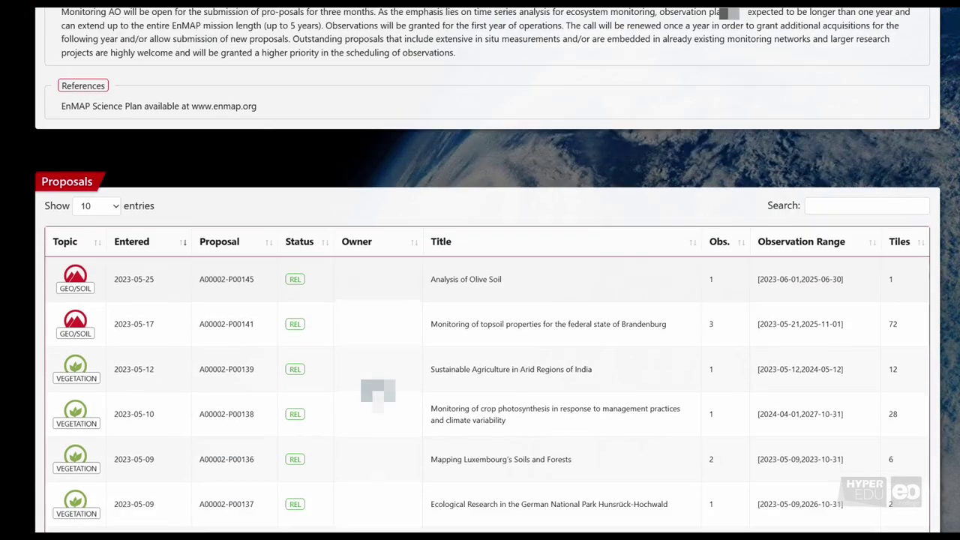
scroll(377, 395, "down", 3)
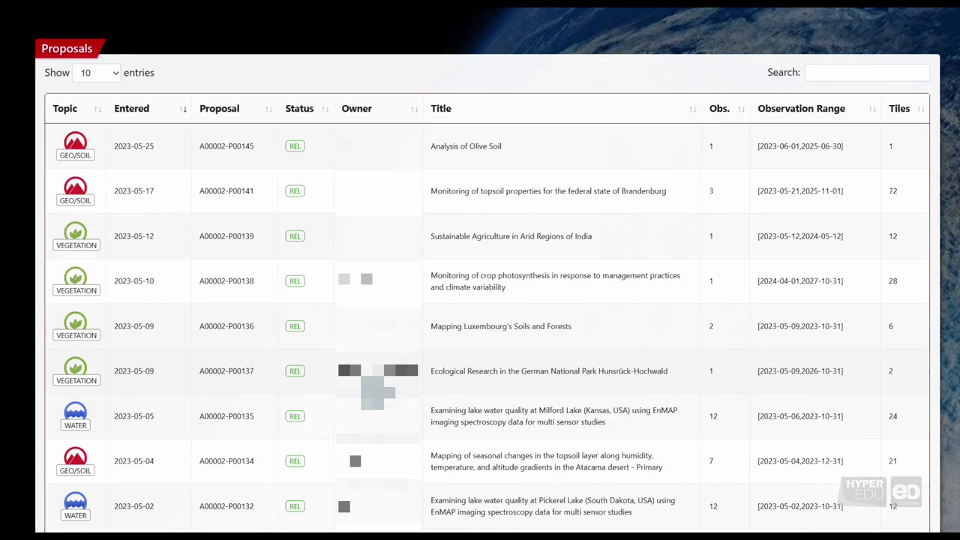
scroll(378, 395, "up", 3)
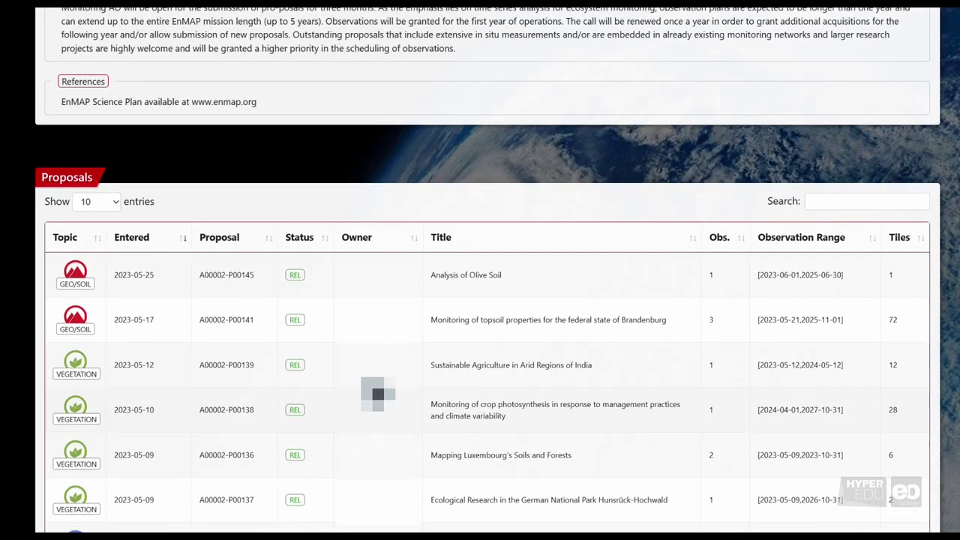
left_click(244, 367)
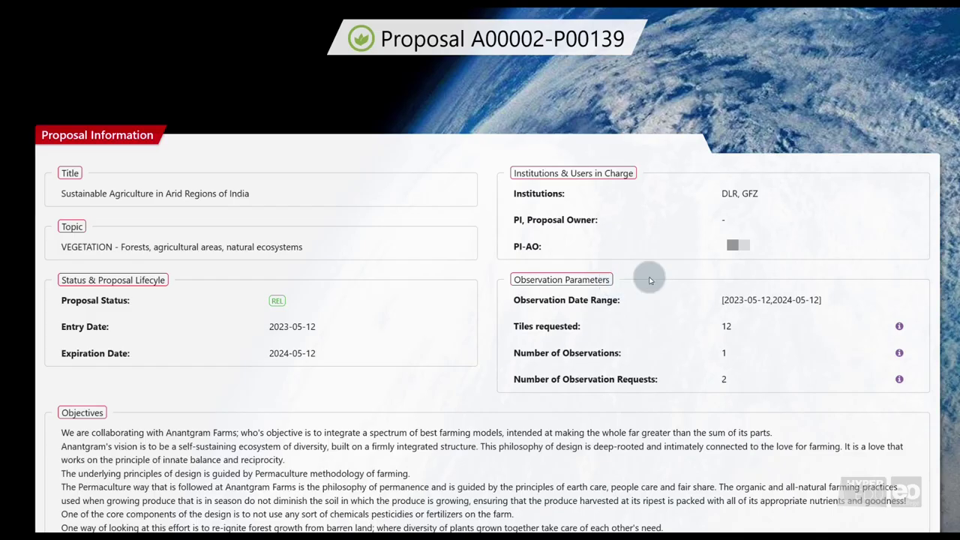
scroll(360, 332, "down", 15)
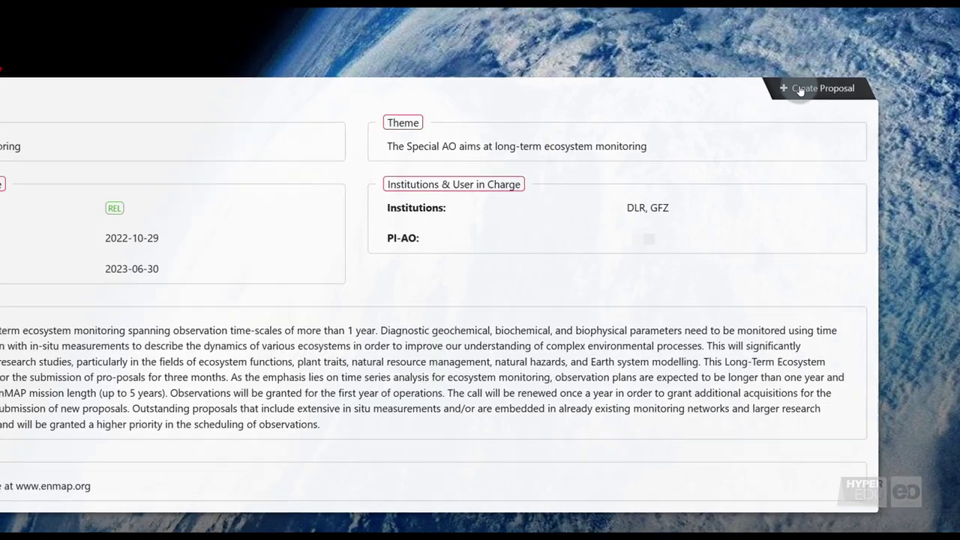
Create a new A00002 proposal titled 'Demo Proposal: Bark Beetle Infestation in the German National Park Bayerischer Wald'.
left_click(798, 81)
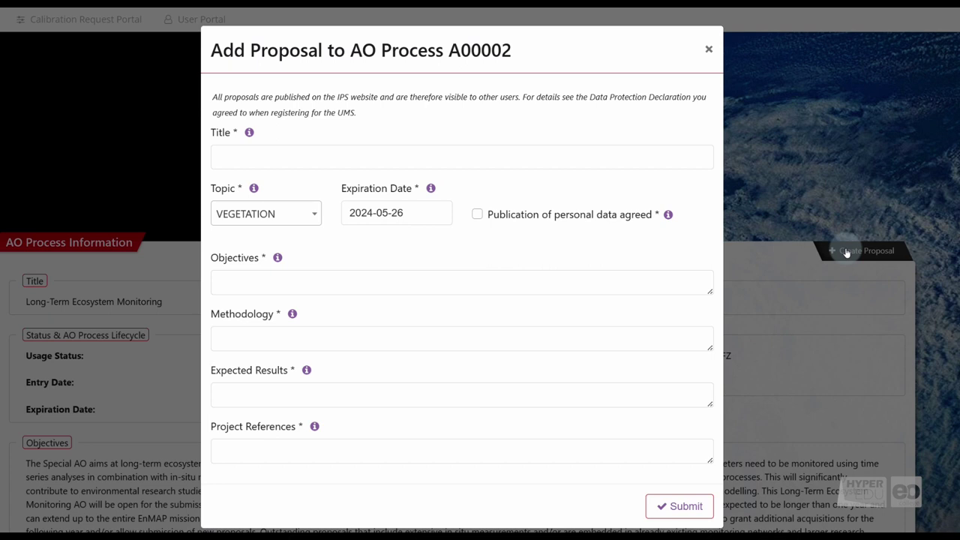
left_click(286, 157)
type("Demo Proposal: Bark Beetl")
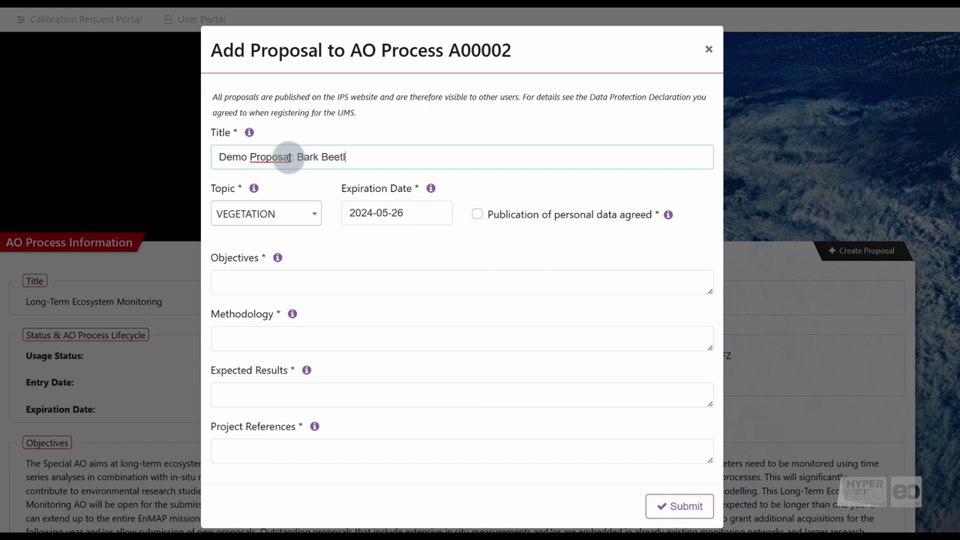
type("e Infestation in the German National Park Bayeri")
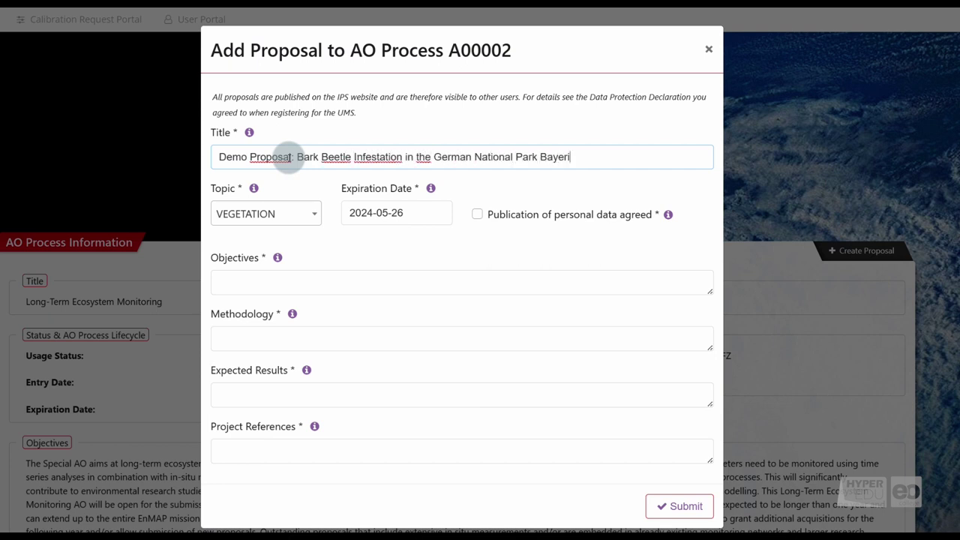
type("scher Wald")
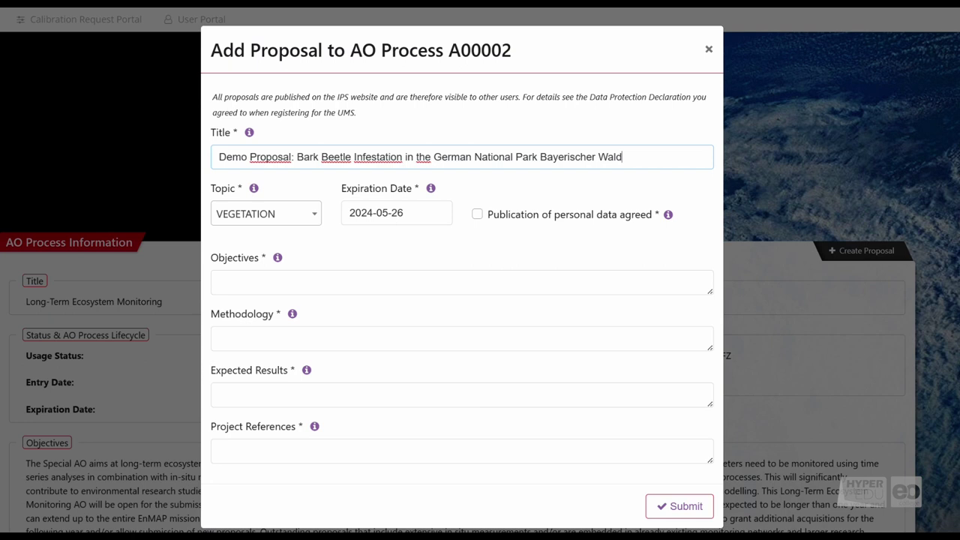
Keep topic VEGETATION and change the expiration date to 2026-10-31.
left_click(271, 223)
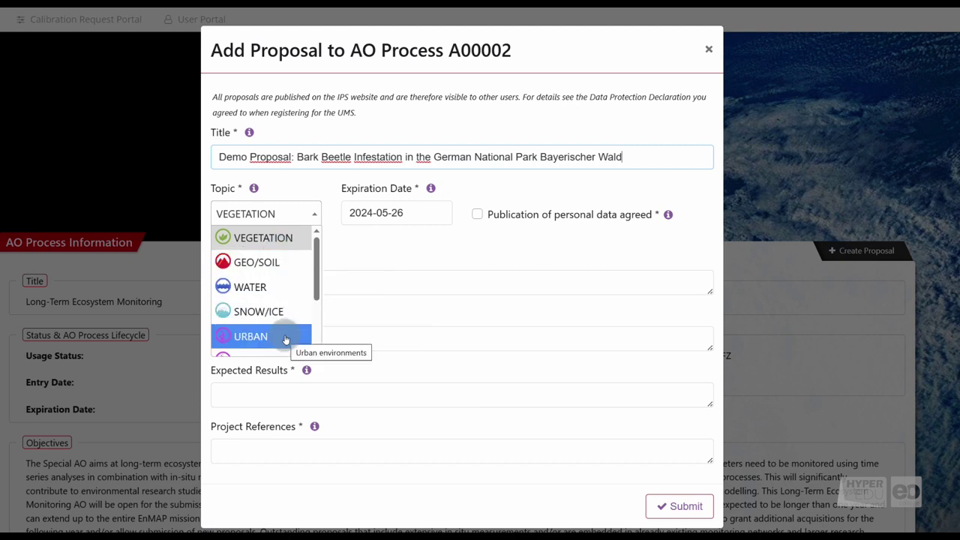
scroll(285, 337, "down", 2)
scroll(286, 339, "down", 2)
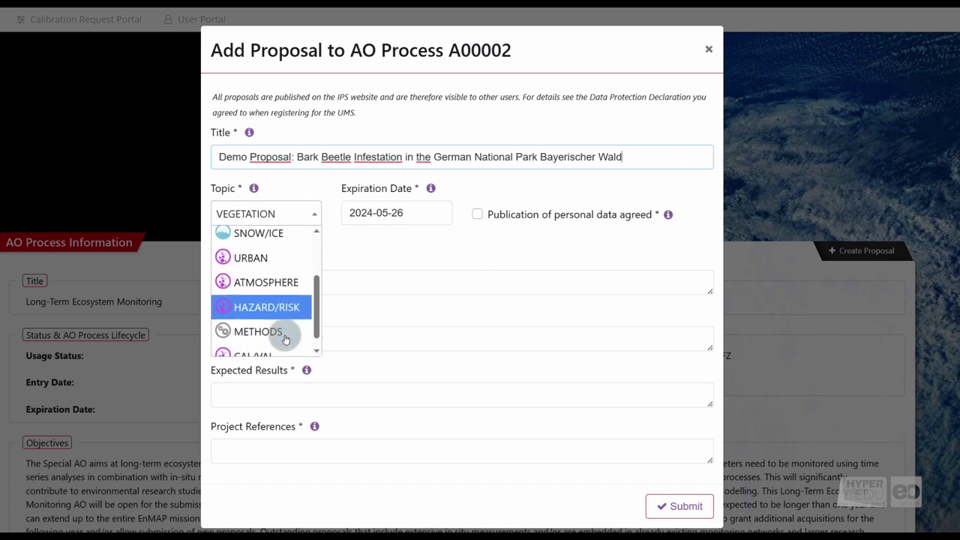
scroll(289, 338, "down", 1)
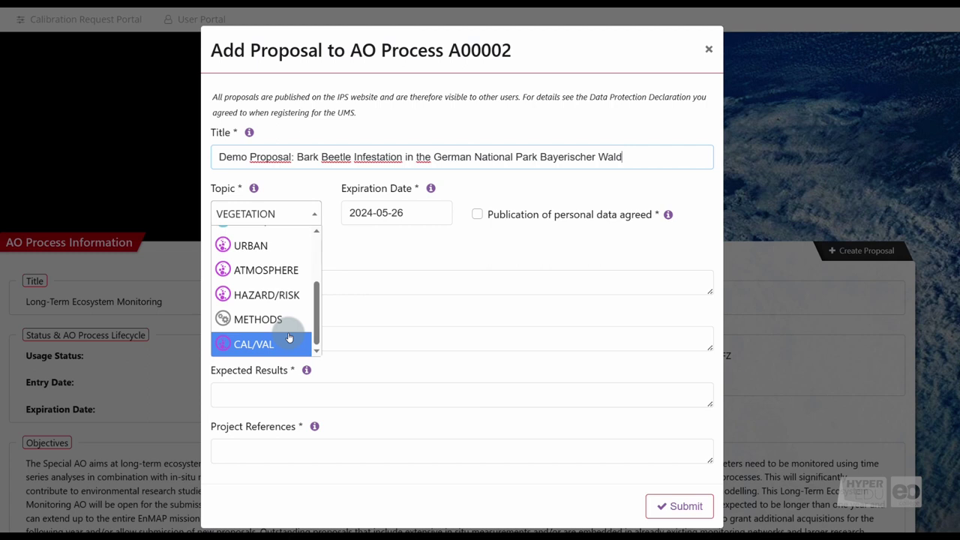
triple_click(416, 213)
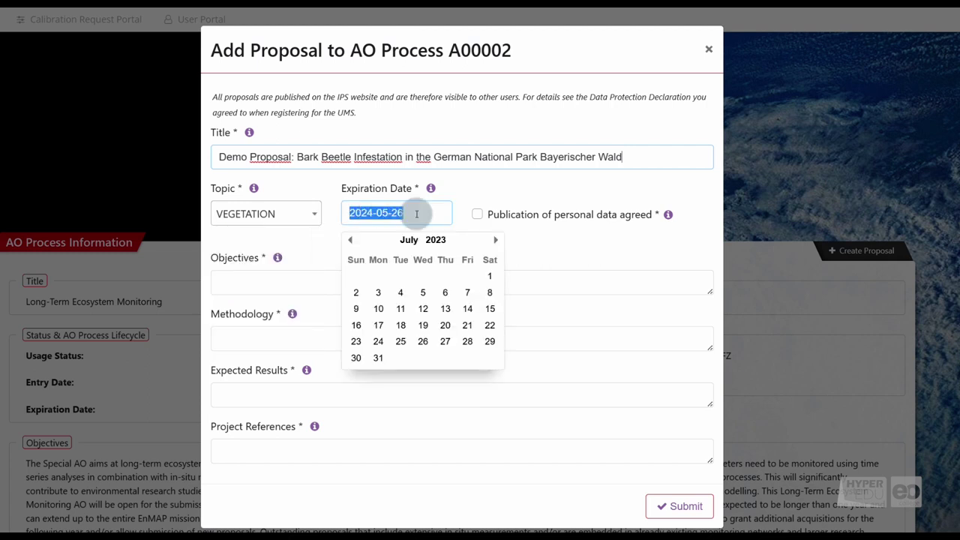
type("2026-10")
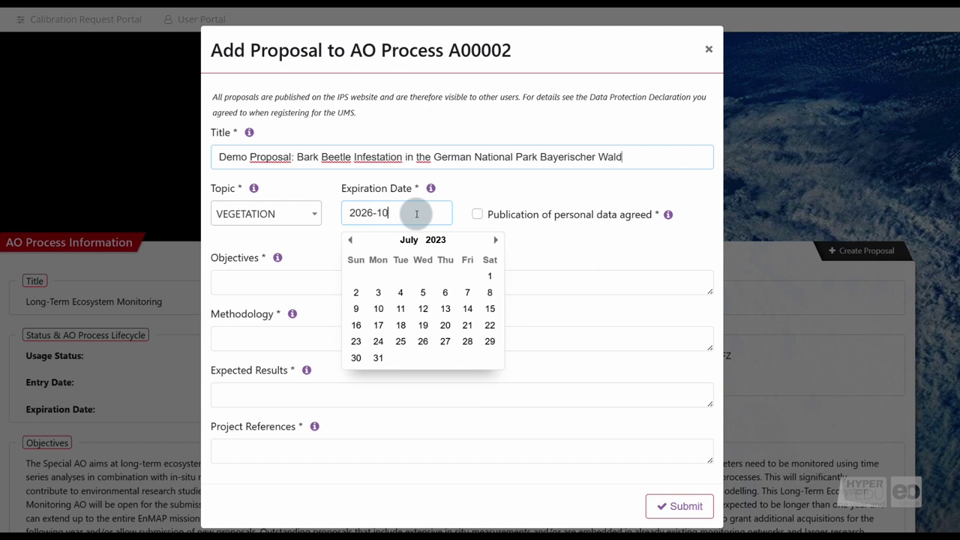
type("-31")
left_click(540, 240)
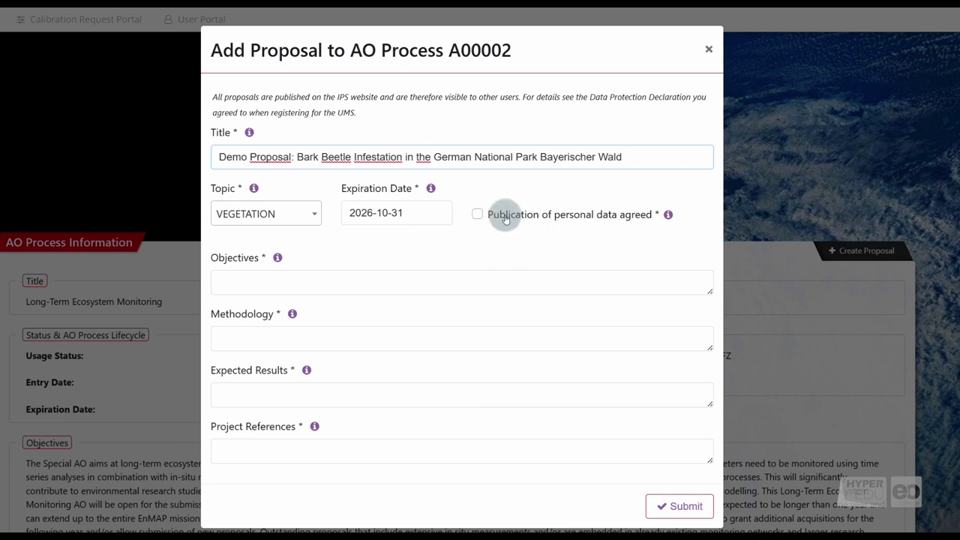
Agree to personal-data publication and enter placeholder objectives and methodology texts.
left_click(478, 215)
left_click(485, 285)
type("Please desc")
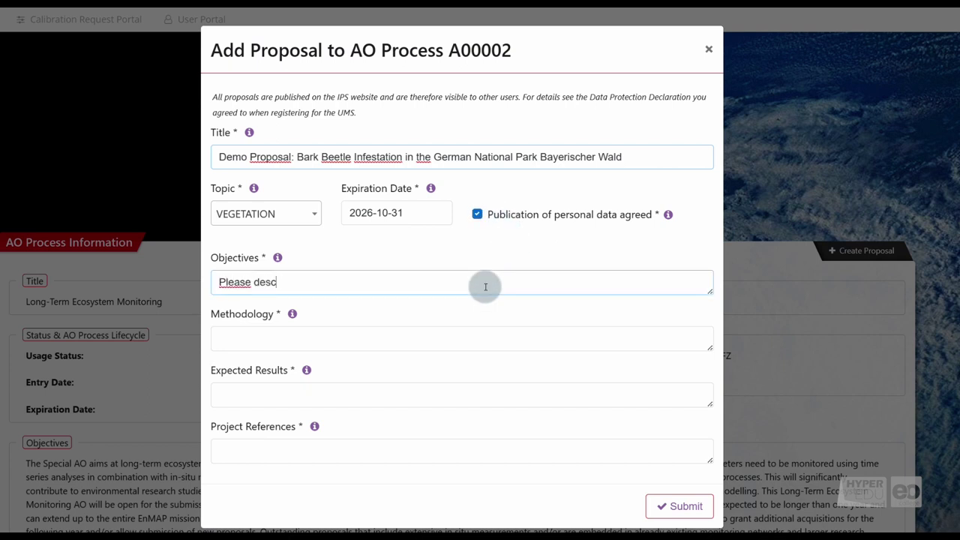
type("ribe your pro")
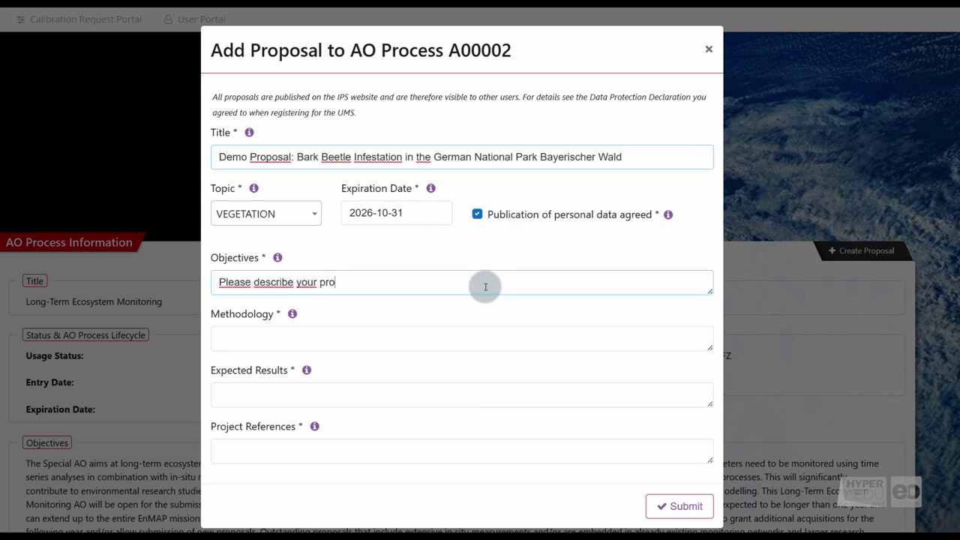
type("jects objectives.")
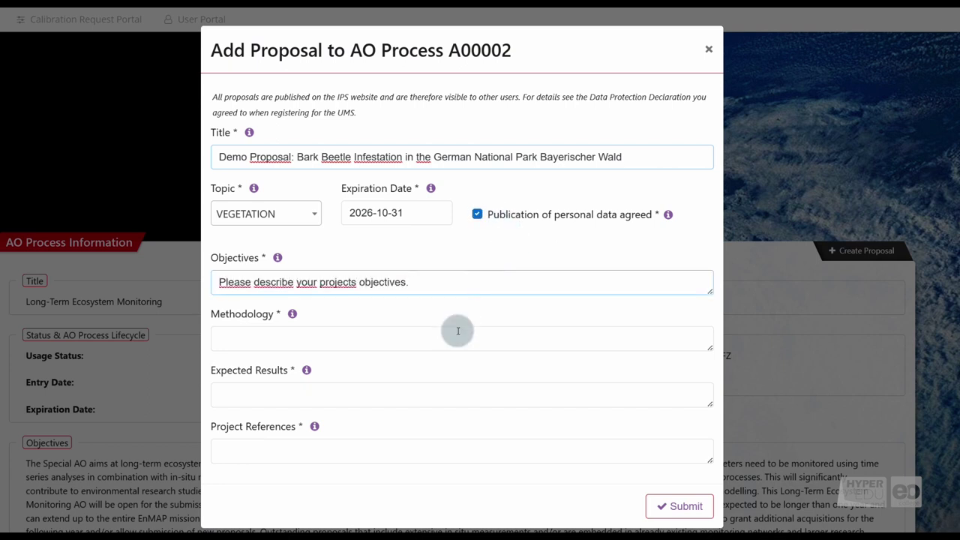
left_click(458, 331)
type("Please describe your methodolog")
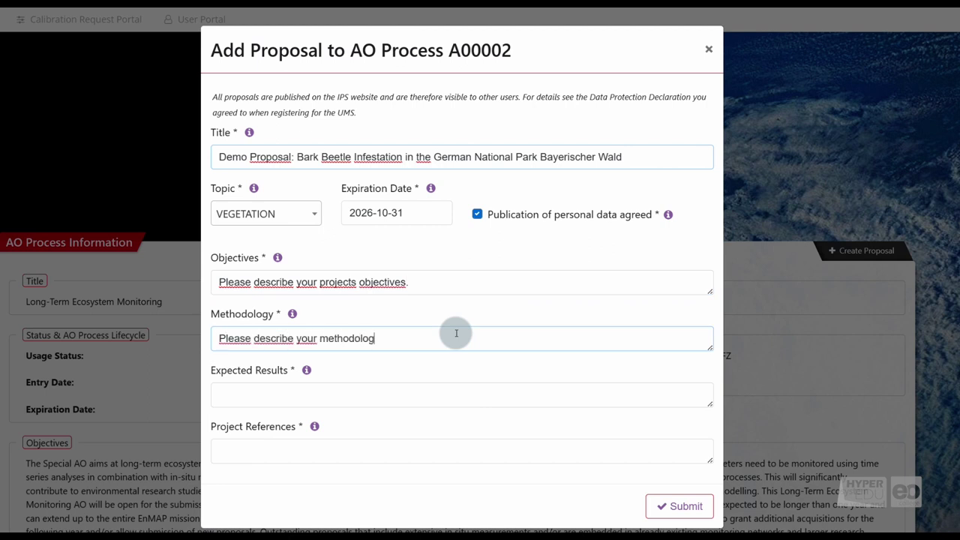
type("y.")
Enter placeholder expected results and project references starting 'Field campaigns, monitoring'.
left_click(415, 388)
type("Please describe y")
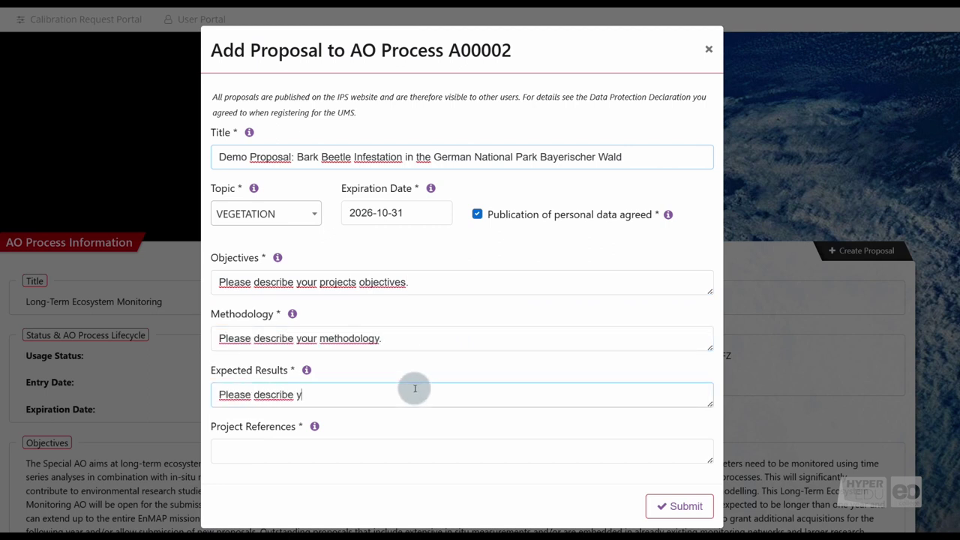
type("our expected results.")
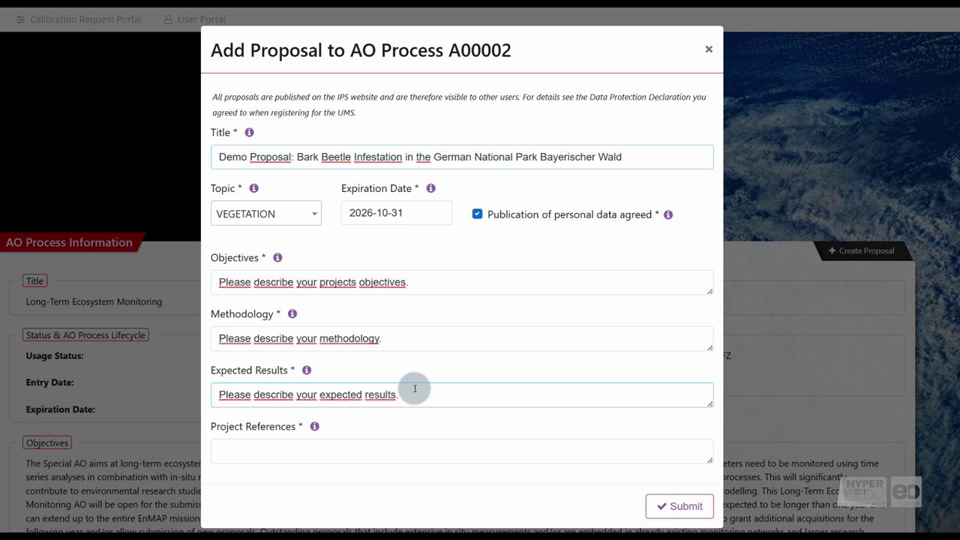
left_click(264, 455)
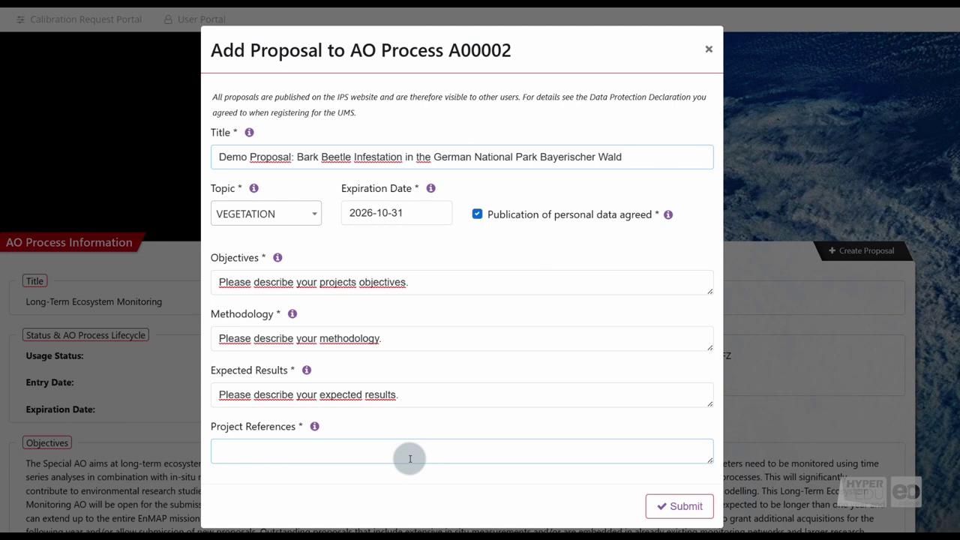
type("Field campaigns, monitoring, ")
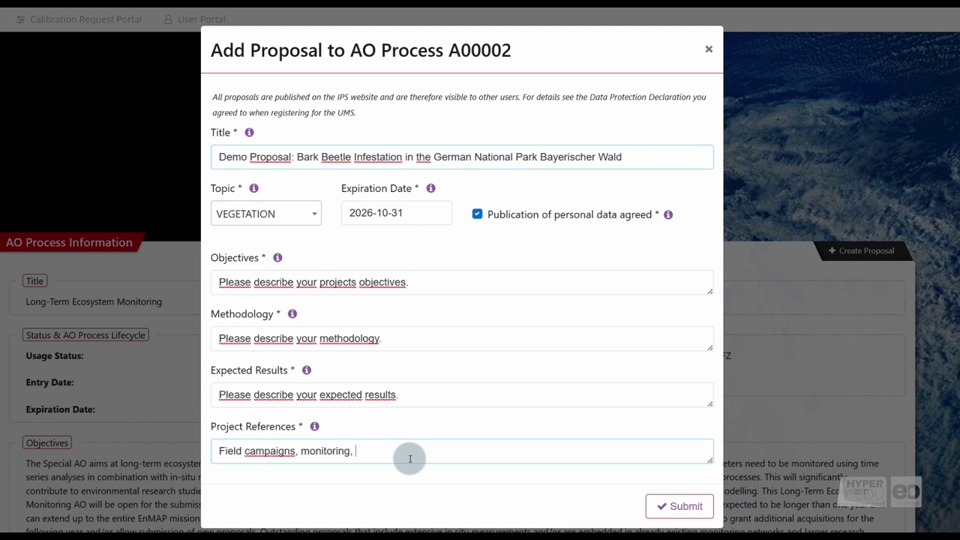
type("network measurements, temporal cons")
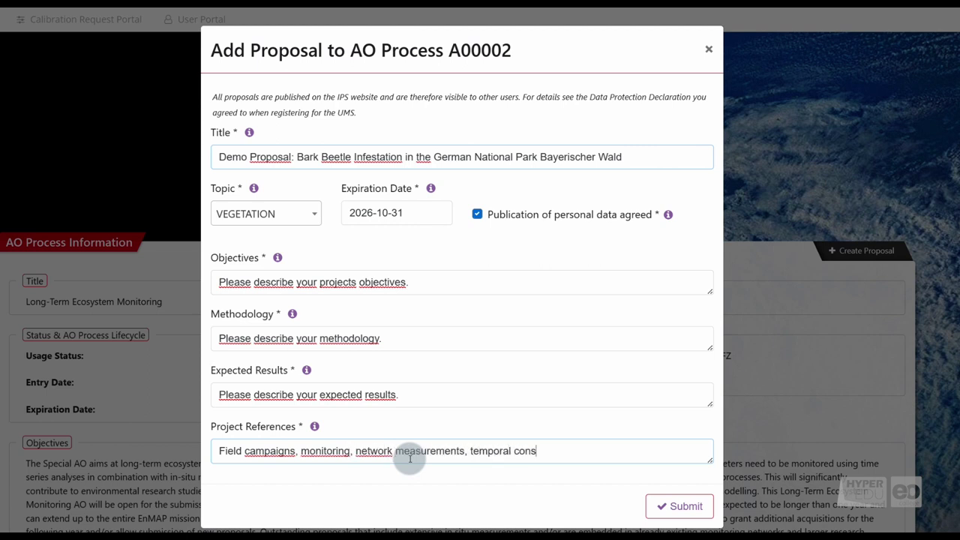
type("traints, planned time series observa")
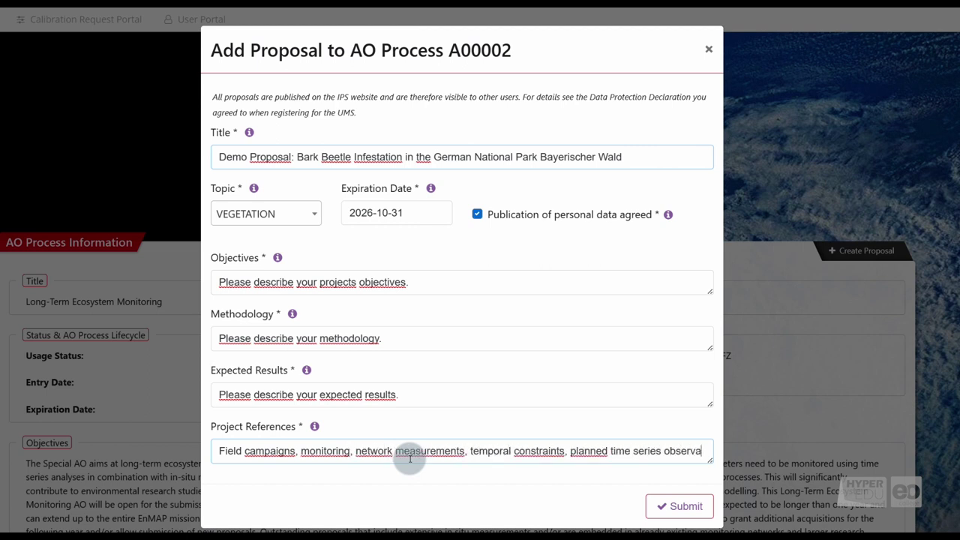
type("tions or references to key publications")
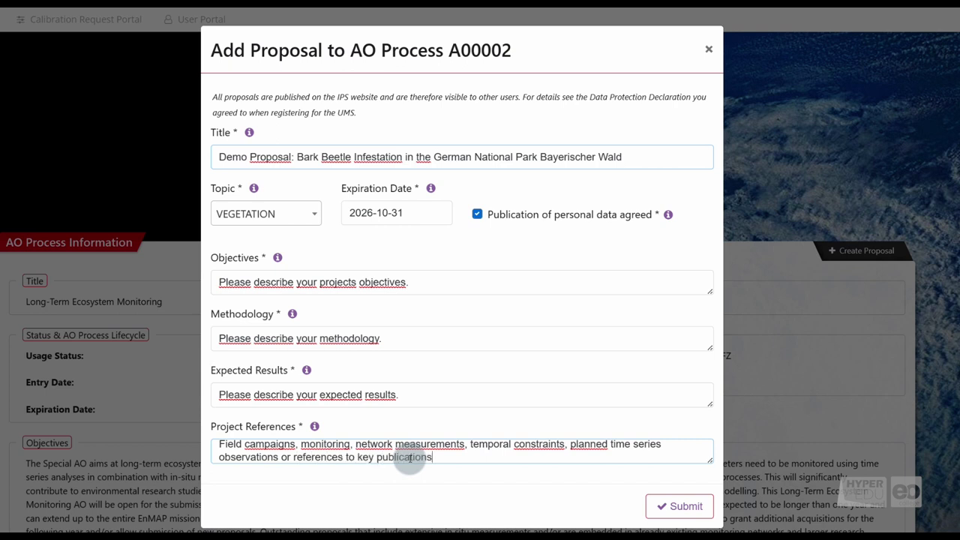
type(".")
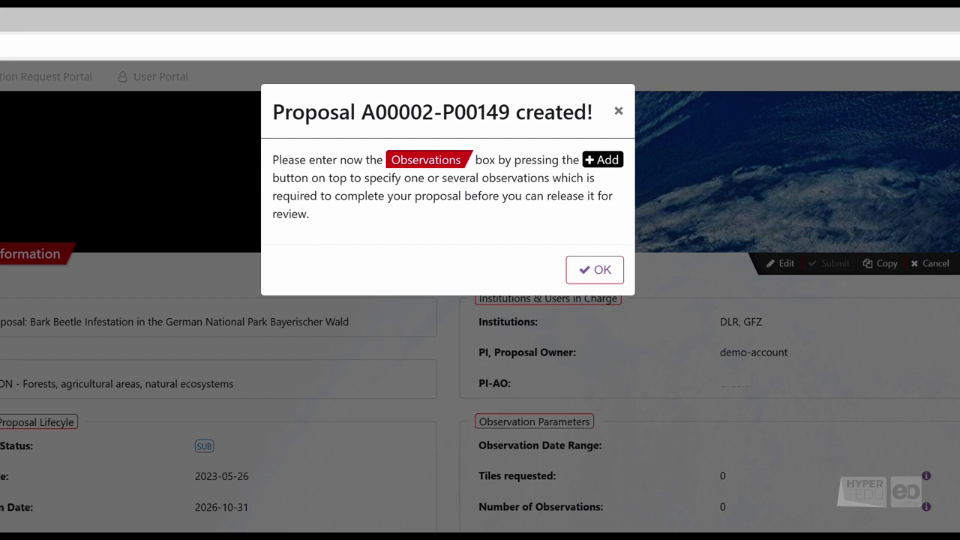
Dismiss the created message, add an observation, and enter site description 'Located in Bavaria, Germany.'.
left_click(595, 271)
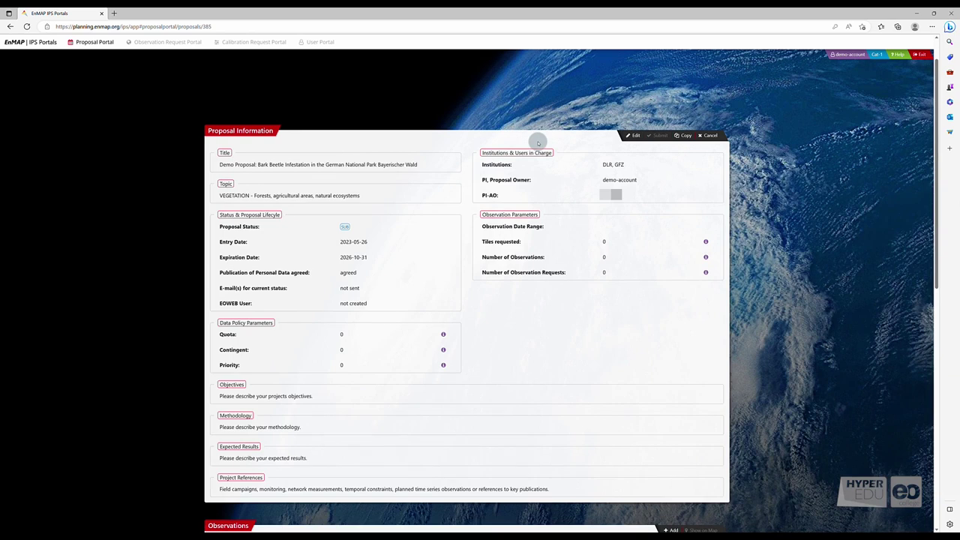
scroll(529, 368, "down", 2)
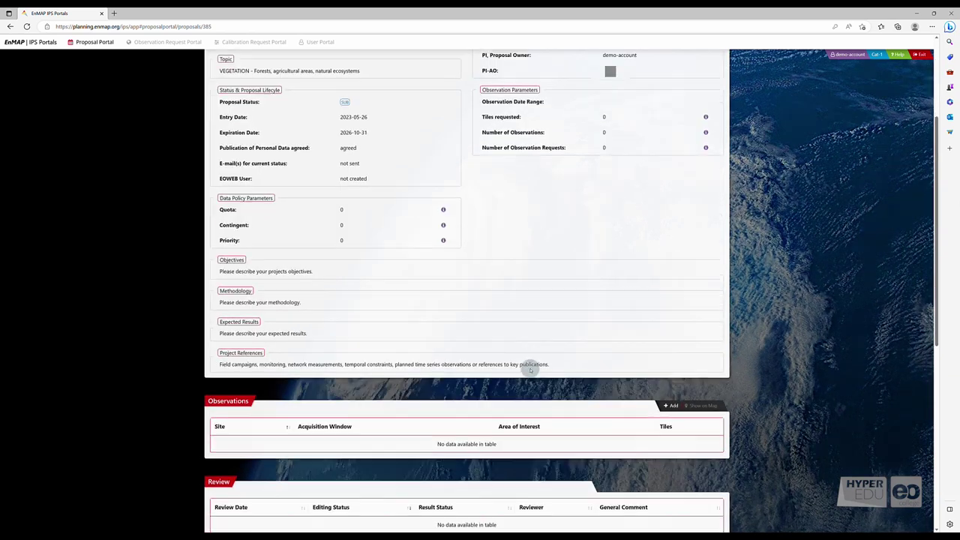
scroll(529, 368, "down", 2)
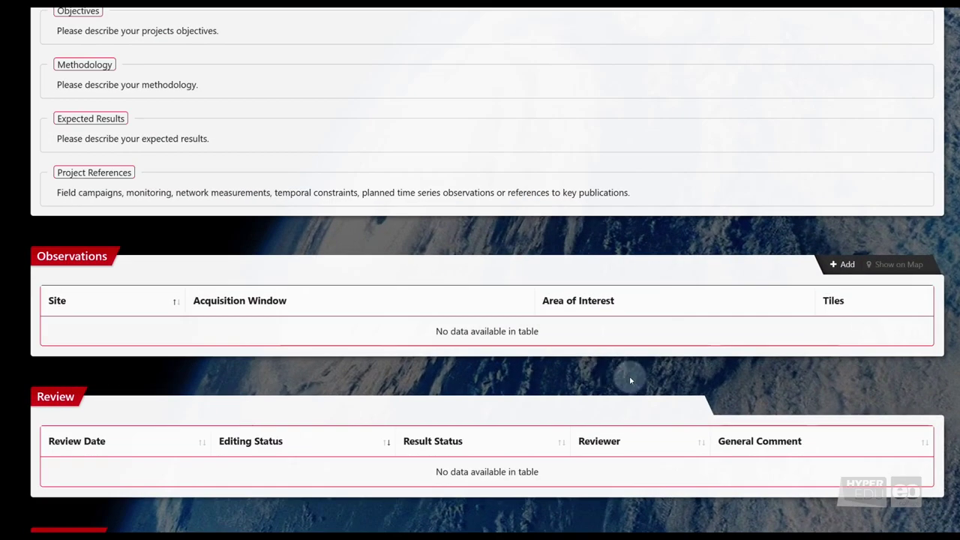
left_click(842, 264)
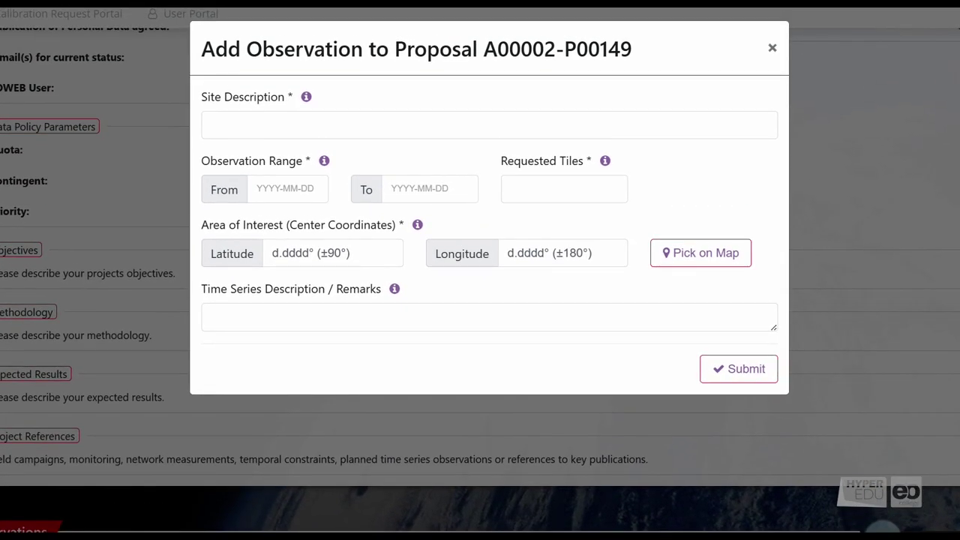
left_click(312, 117)
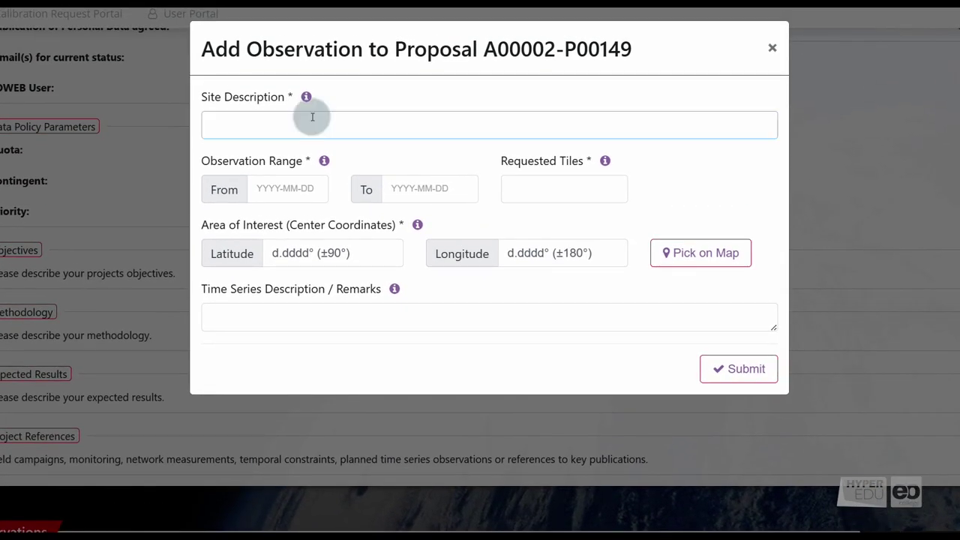
type("Located in Ba")
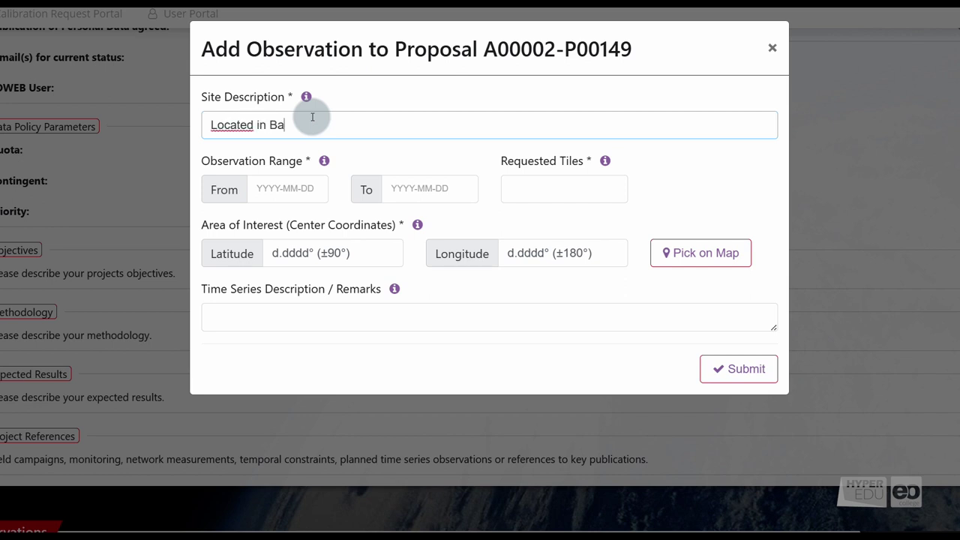
type("varia, Germany.")
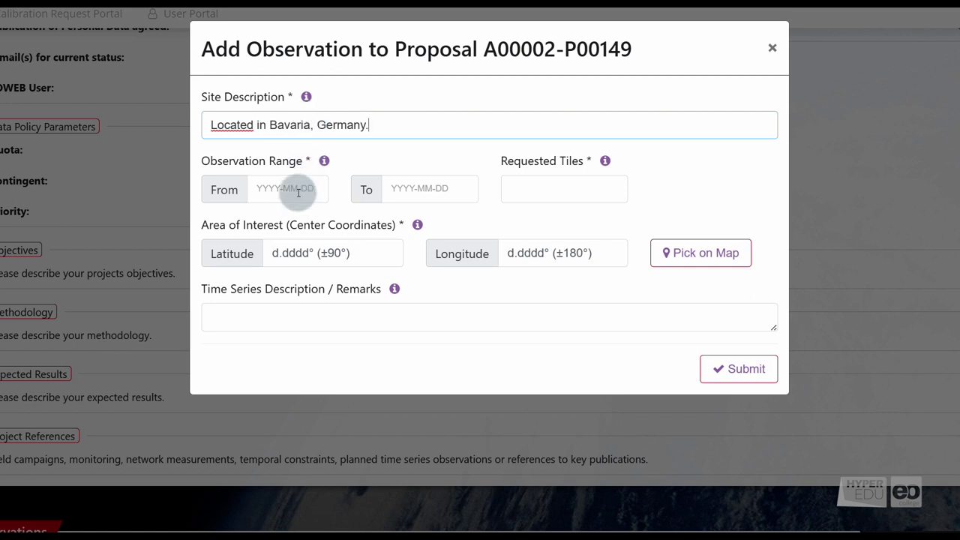
Set the observation date range from 2023-06-01 to 2026-10-31.
left_click(298, 192)
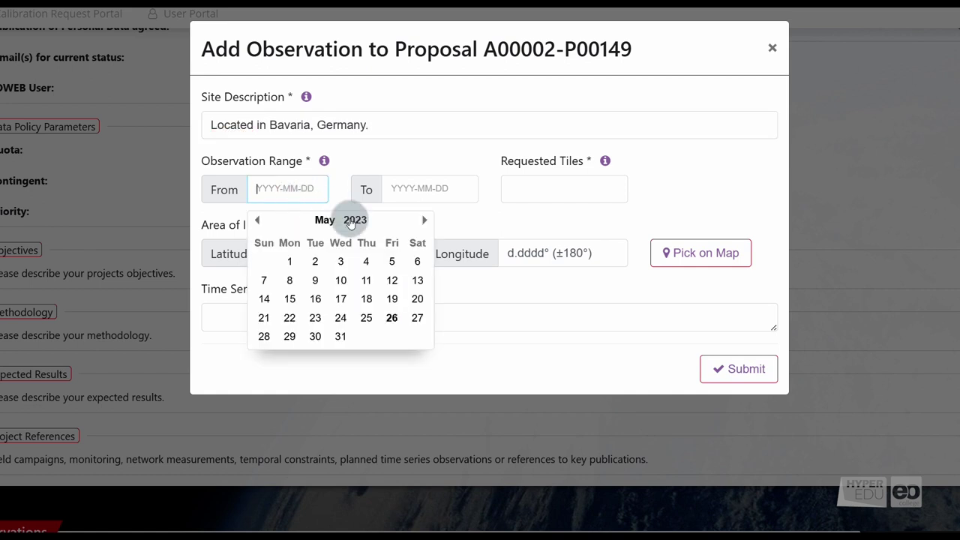
left_click(424, 219)
left_click(366, 261)
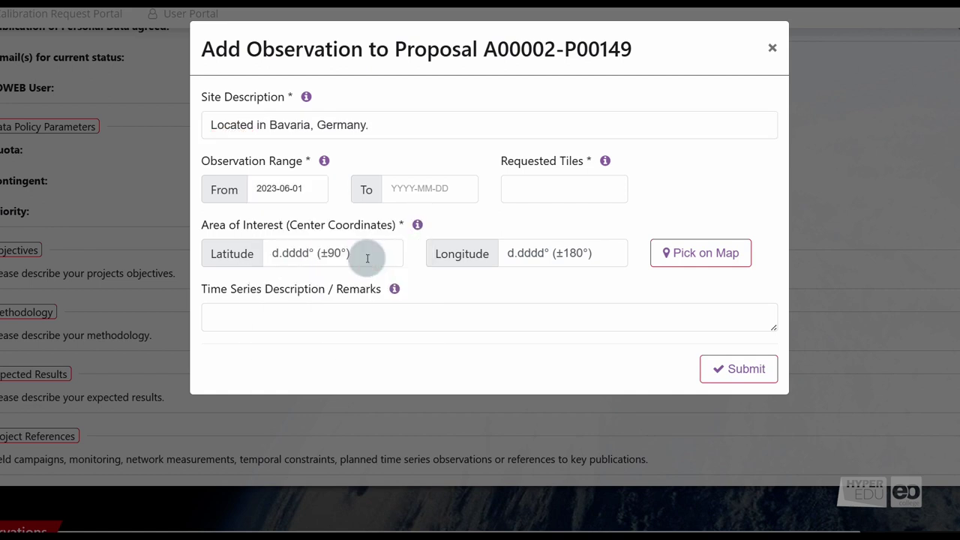
left_click(426, 188)
type("2026")
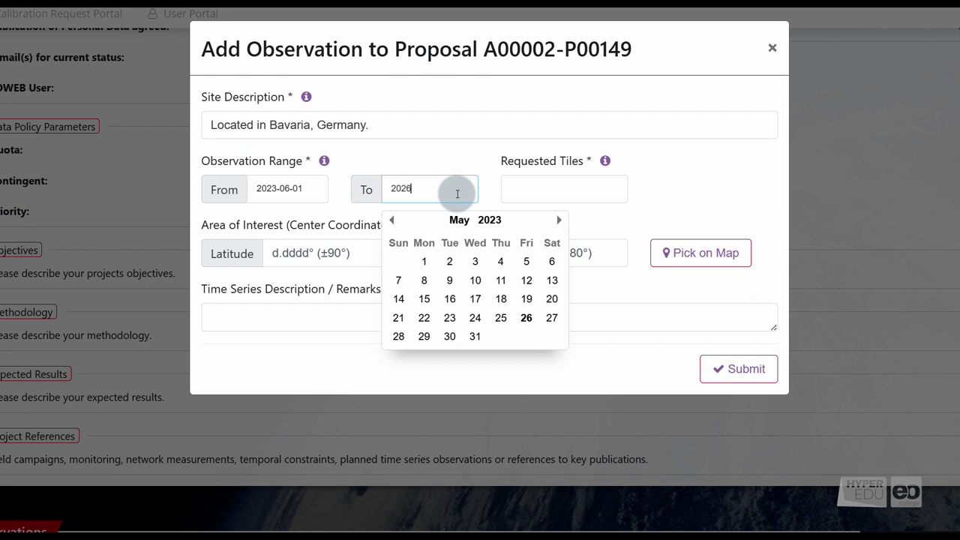
type("-10-31")
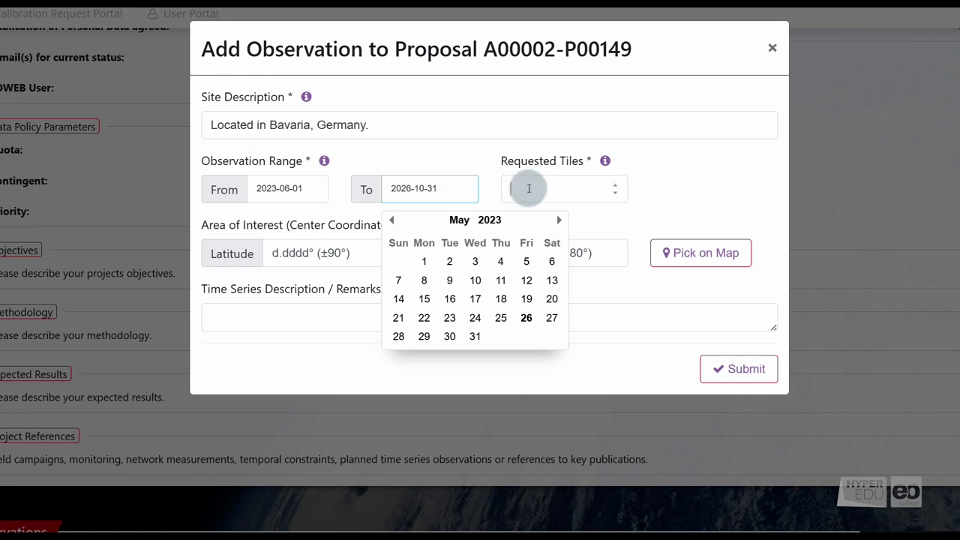
left_click(528, 189)
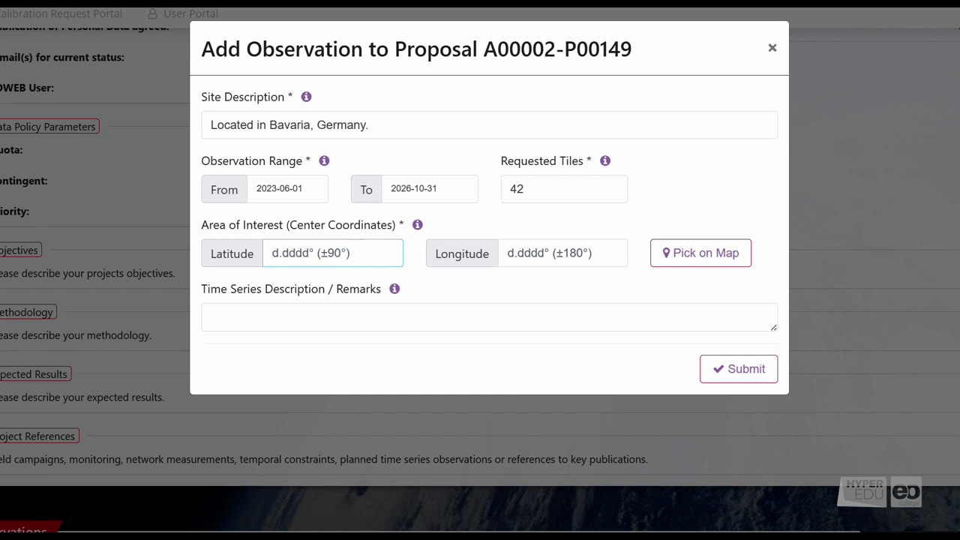
Enter latitude 49.0029 and longitude 13.3882 and save the new observation.
left_click(349, 258)
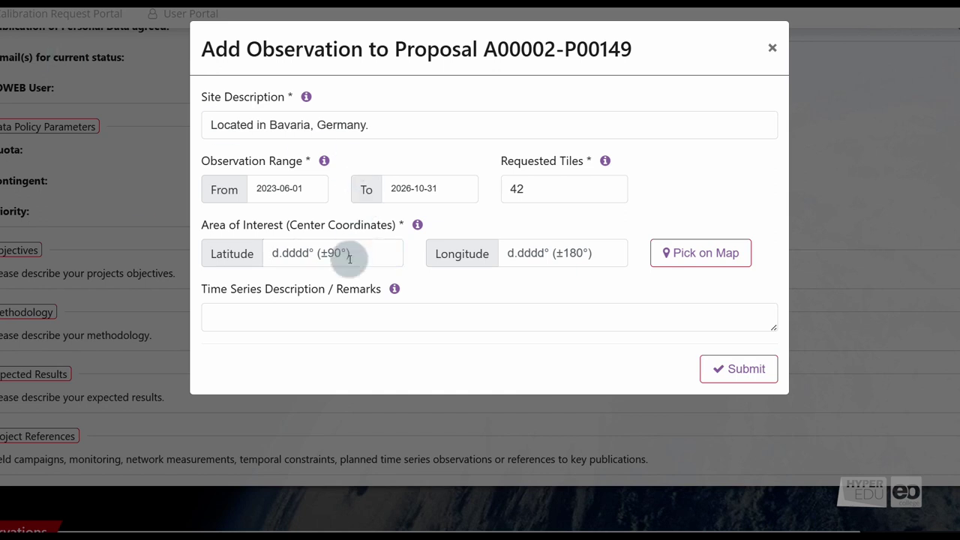
type("49.")
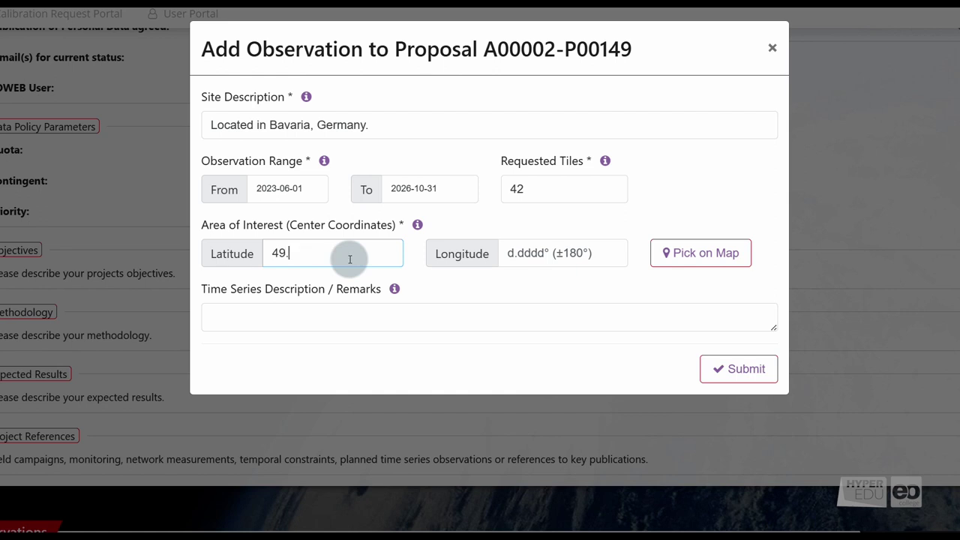
type("0029")
left_click(527, 259)
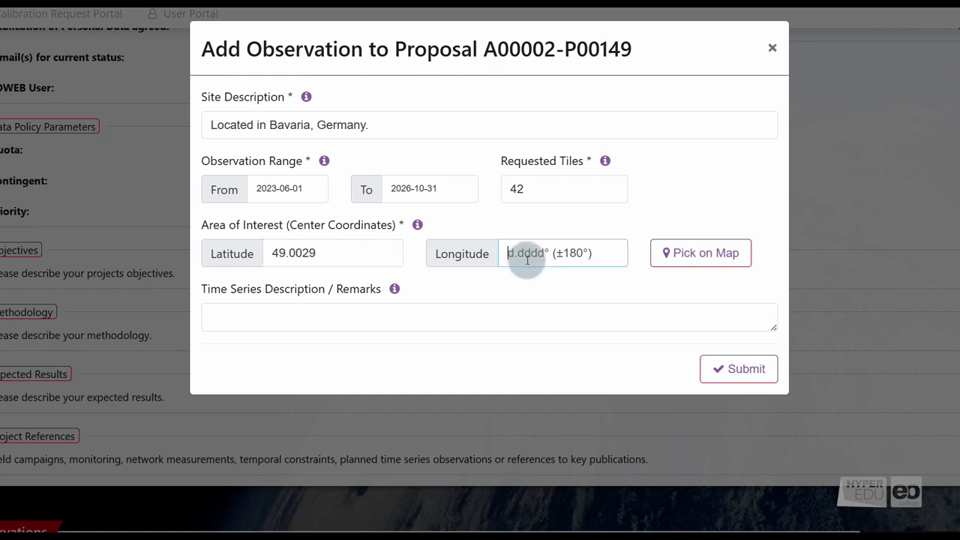
type("13.3882")
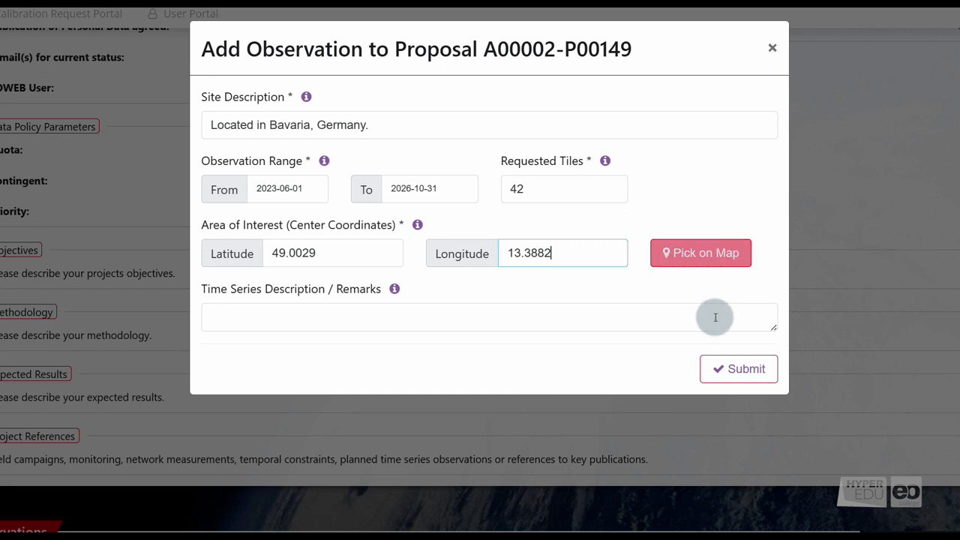
left_click(731, 368)
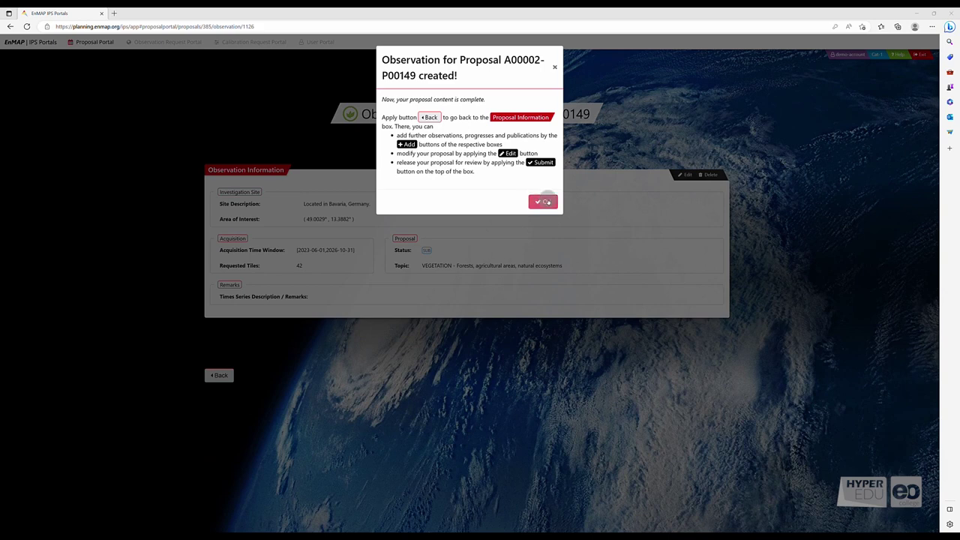
Confirm the created observation and check that the proposal's Observations table lists the Bavaria site.
left_click(543, 201)
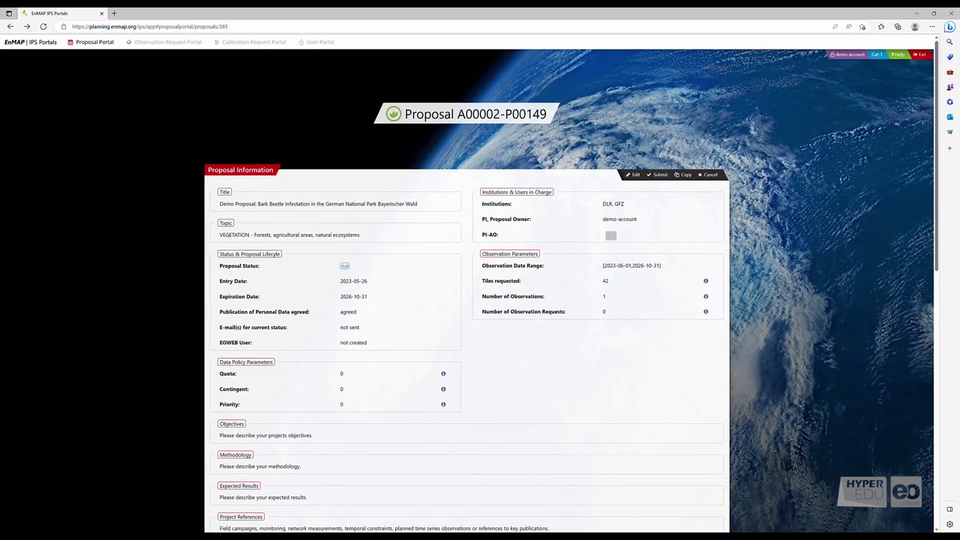
scroll(515, 358, "down", 2)
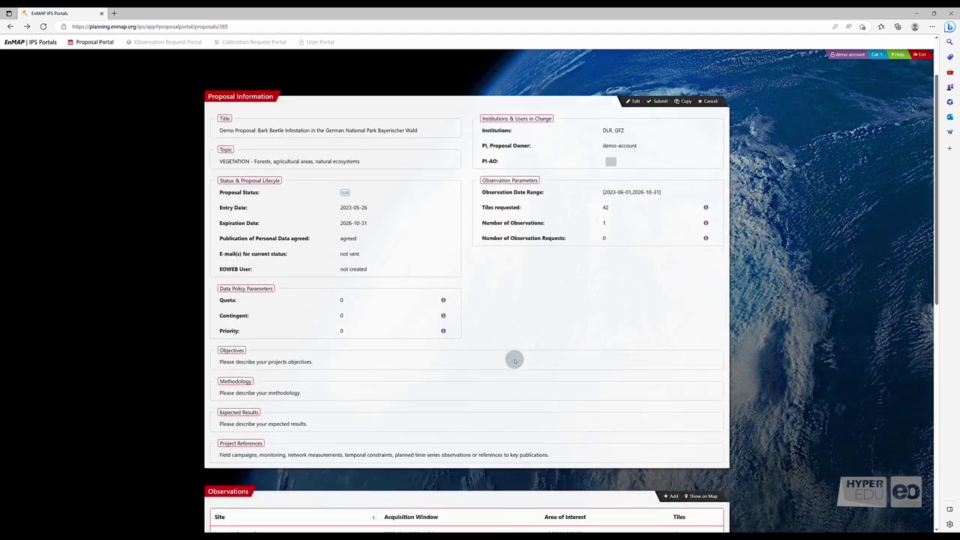
scroll(514, 360, "down", 3)
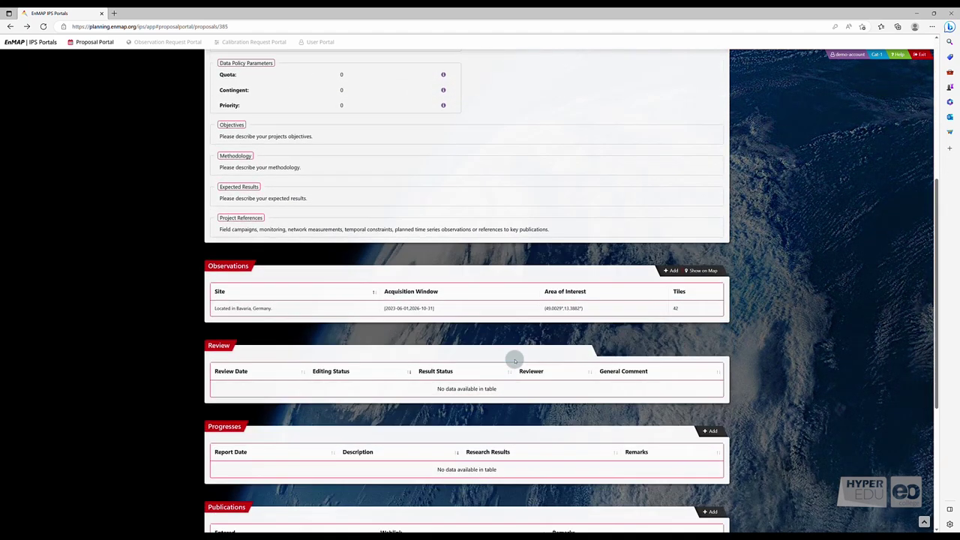
scroll(515, 360, "down", 3)
scroll(515, 361, "up", 8)
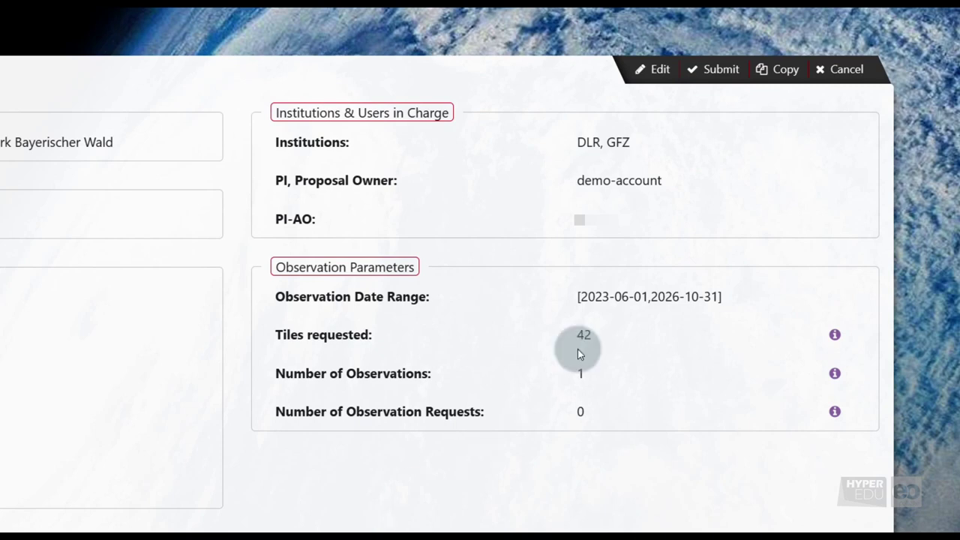
Submit proposal A00002-P00149 and confirm sending it for review.
left_click(711, 72)
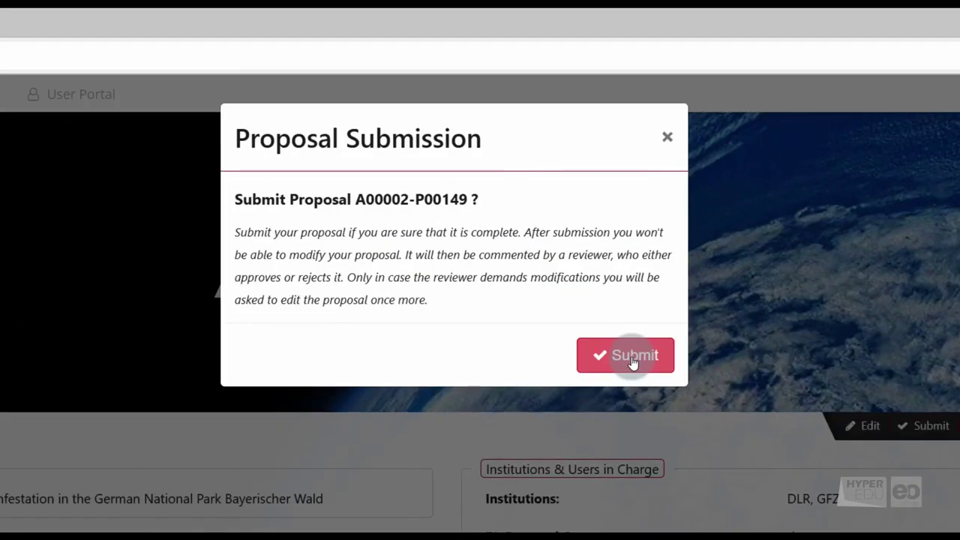
left_click(632, 358)
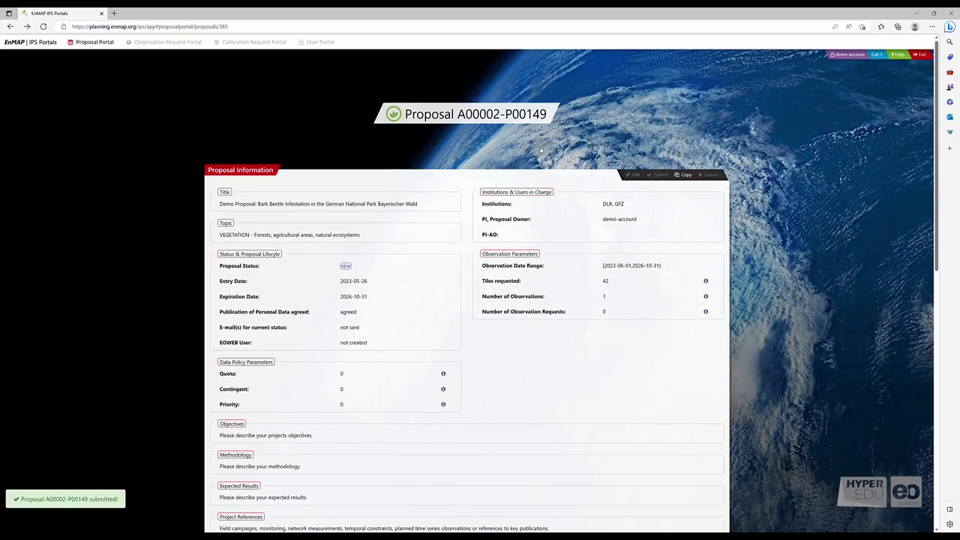